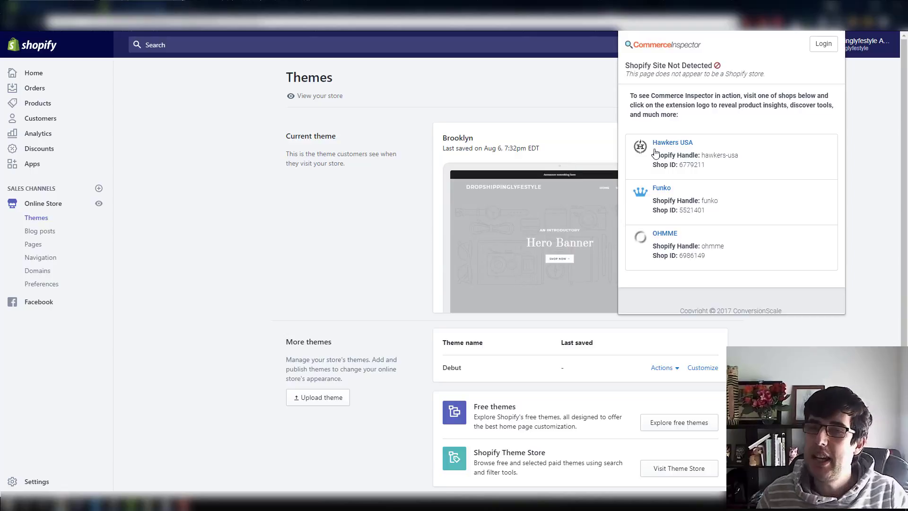
- Open the code editor for the Brooklyn theme and display the collection.liquid template
{"action": "left_click", "coordinate": [267, 248]}
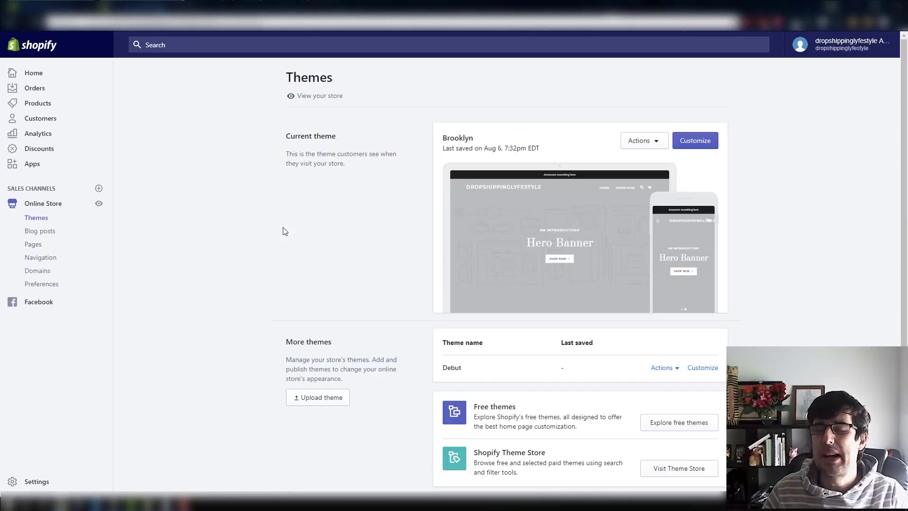
{"action": "left_click", "coordinate": [651, 140]}
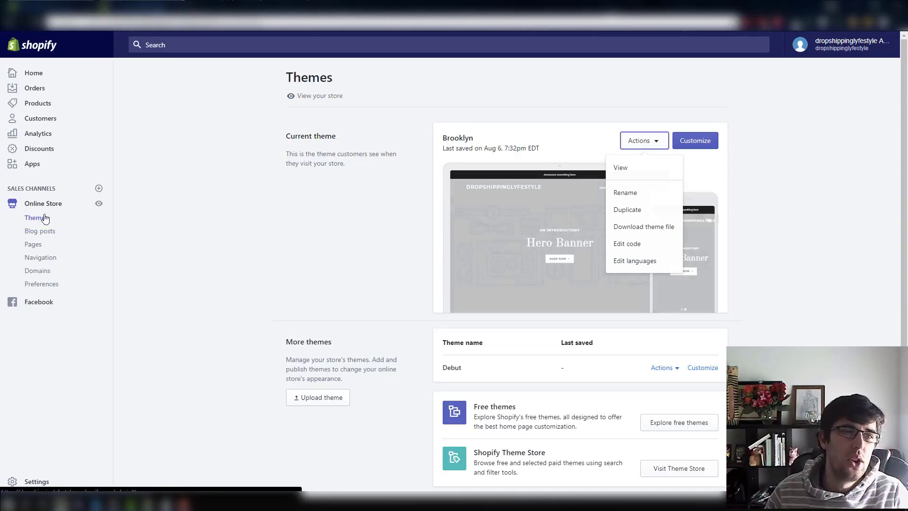
{"action": "left_click", "coordinate": [637, 244]}
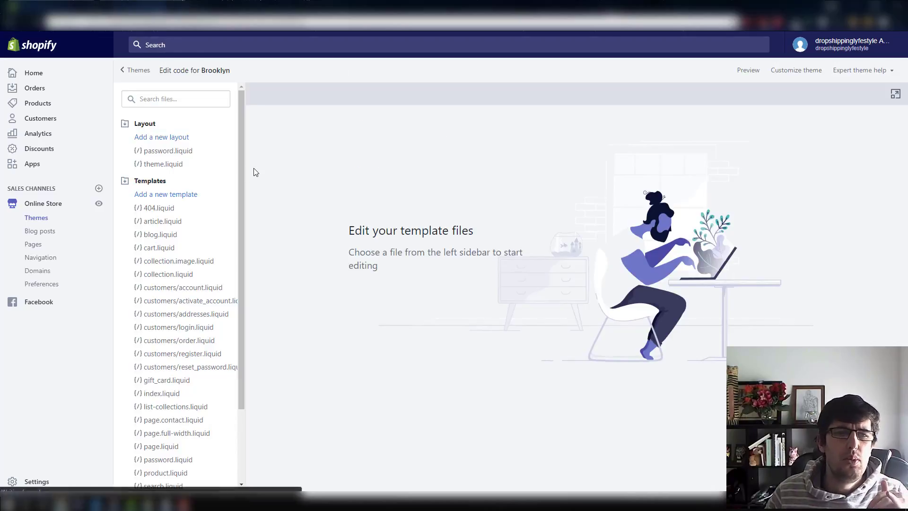
{"action": "scroll", "coordinate": [171, 223], "scroll_direction": "down", "scroll_amount": 1}
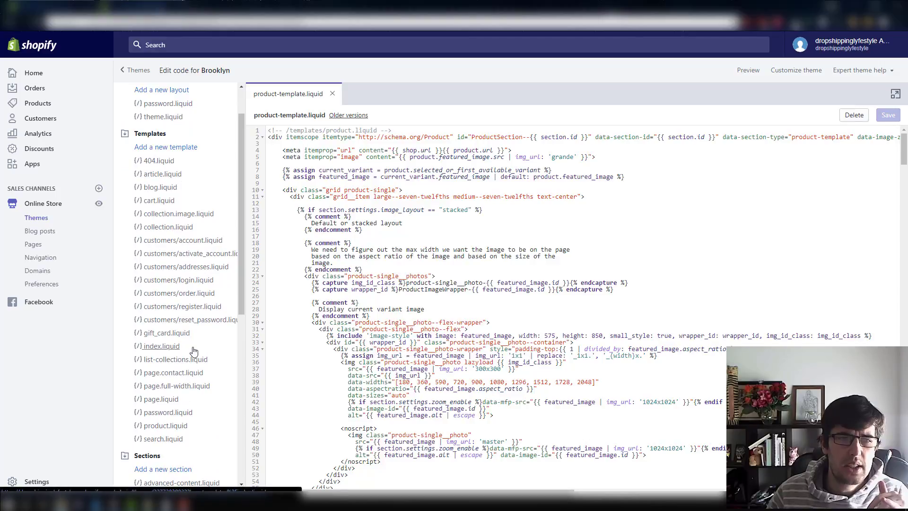
{"action": "left_click", "coordinate": [175, 232]}
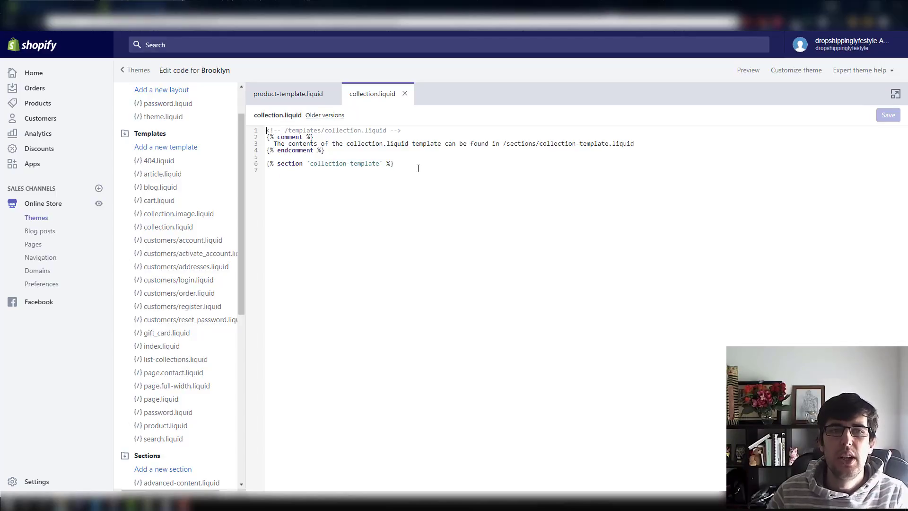
- Copy the five-line best-selling if/else block from Notepad++ and insert it above the existing code in collection.liquid
{"action": "left_click", "coordinate": [155, 504]}
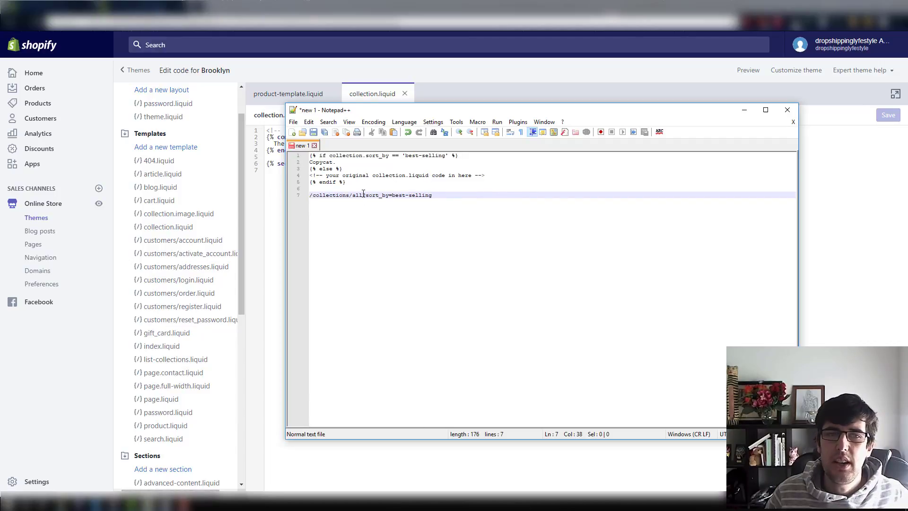
{"action": "left_click_drag", "start_coordinate": [363, 190], "coordinate": [309, 155]}
{"action": "key", "text": "ctrl+c"}
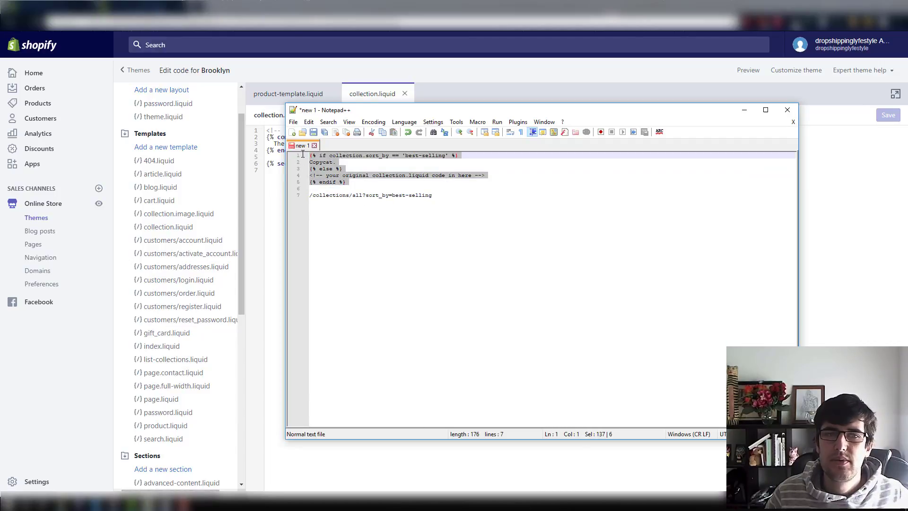
{"action": "left_click", "coordinate": [269, 131]}
{"action": "key", "text": "Return"}
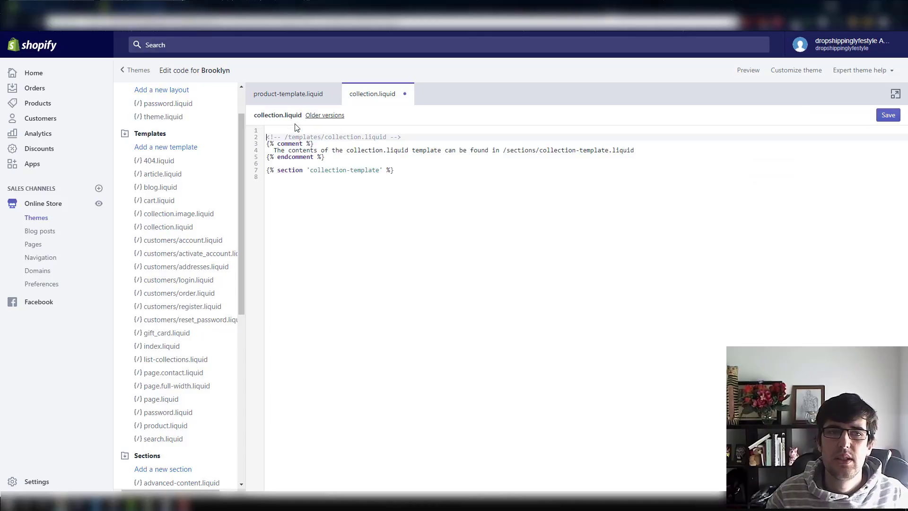
{"action": "key", "text": "ctrl+v"}
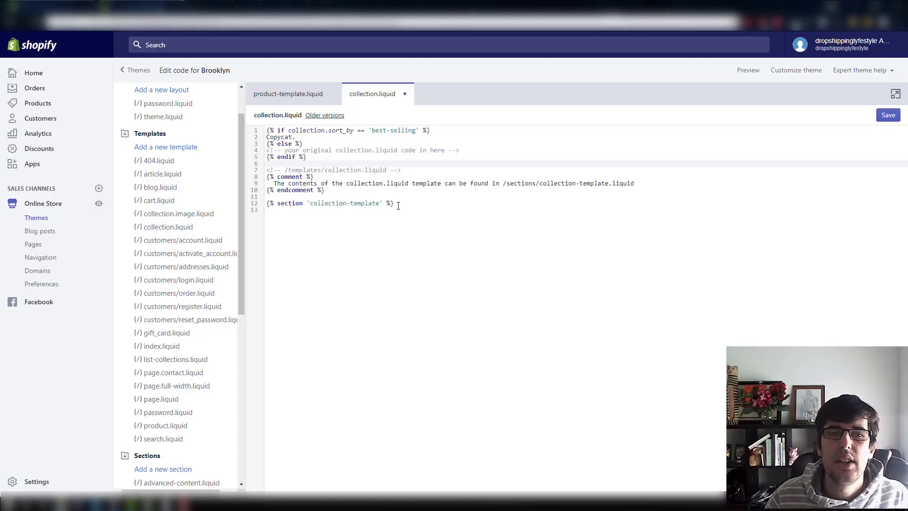
{"action": "left_click_drag", "start_coordinate": [398, 205], "coordinate": [267, 170]}
{"action": "key", "text": "ctrl+c"}
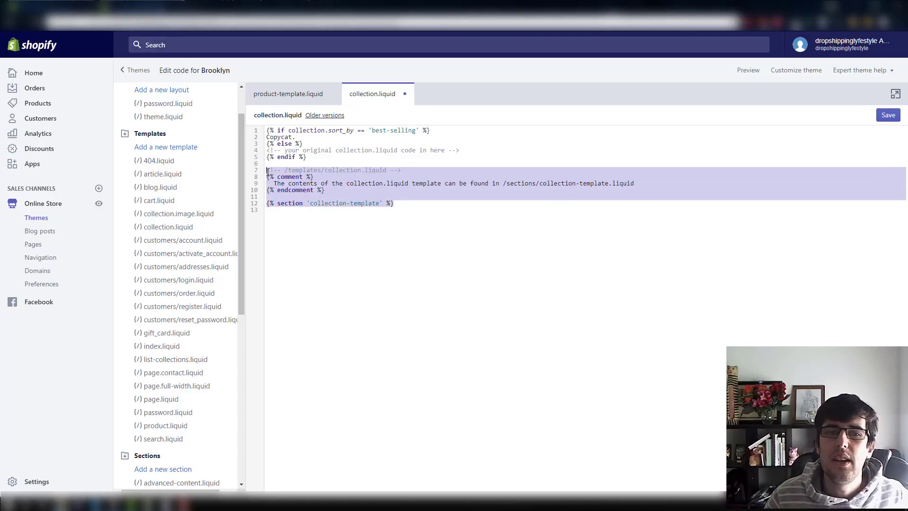
{"action": "key", "text": "BackSpace"}
{"action": "left_click_drag", "start_coordinate": [470, 150], "coordinate": [267, 150]}
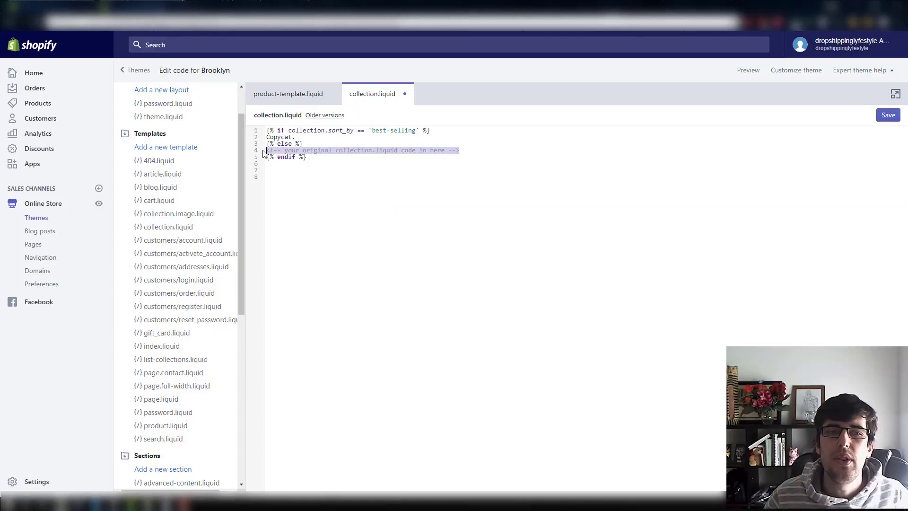
{"action": "key", "text": "ctrl+v"}
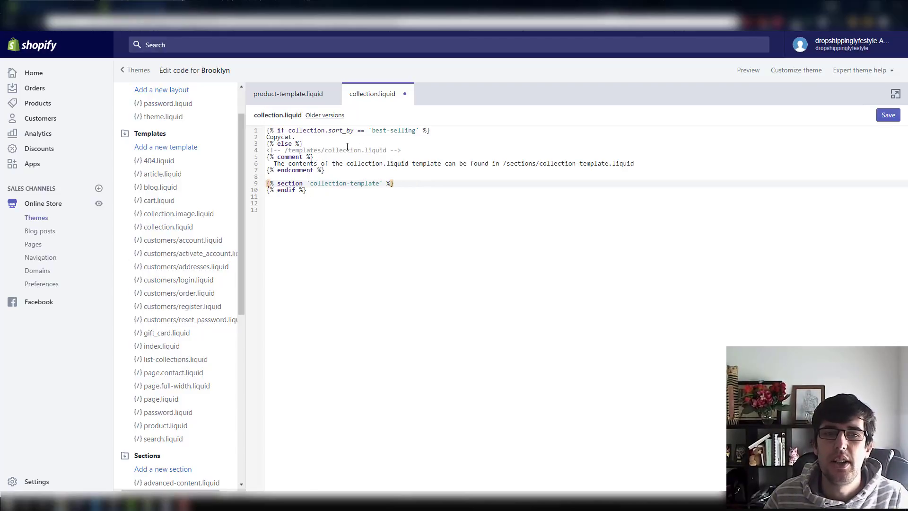
{"action": "key", "text": "ctrl+z"}
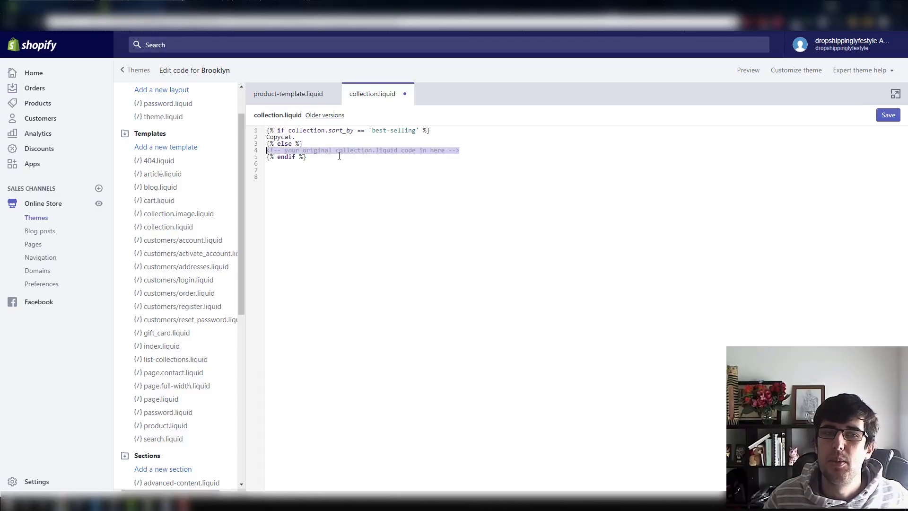
{"action": "key", "text": "ctrl+z"}
- Move the original collection.liquid code into the else branch, directly below the placeholder comment, and save the file
{"action": "left_click_drag", "start_coordinate": [415, 205], "coordinate": [265, 172]}
{"action": "key", "text": "ctrl+x"}
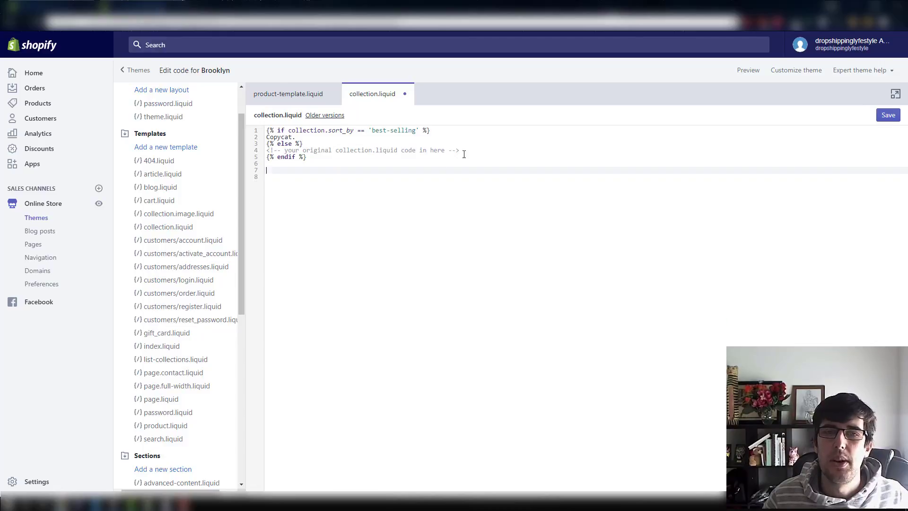
{"action": "left_click", "coordinate": [464, 153]}
{"action": "key", "text": "Return"}
{"action": "key", "text": "ctrl+v"}
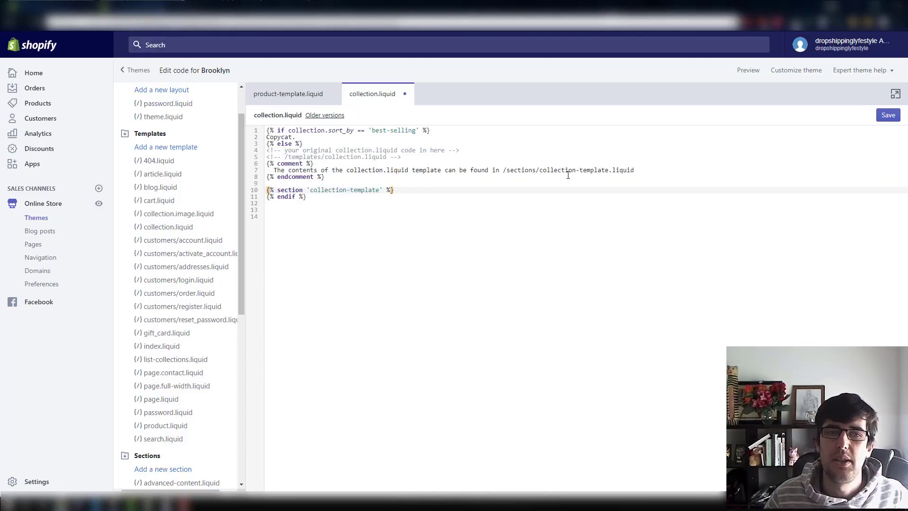
{"action": "left_click", "coordinate": [889, 117]}
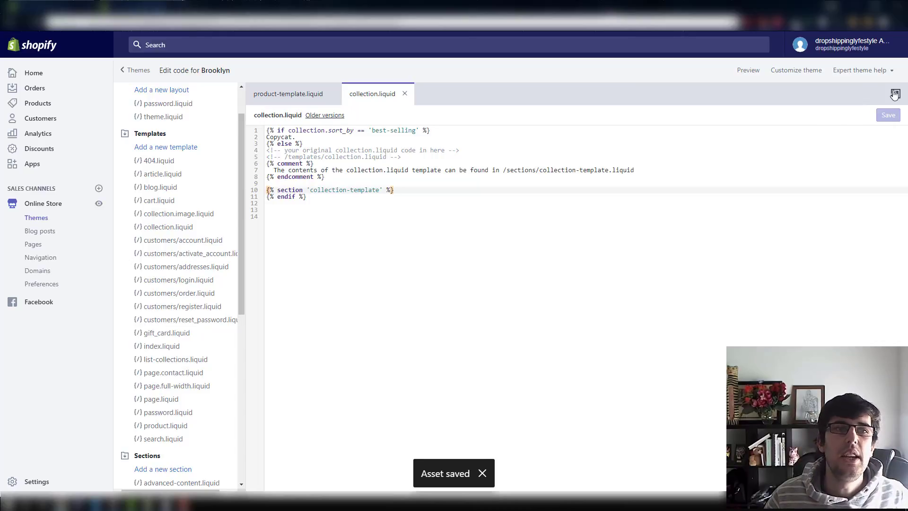
{"action": "left_click", "coordinate": [895, 95]}
{"action": "left_click", "coordinate": [887, 92]}
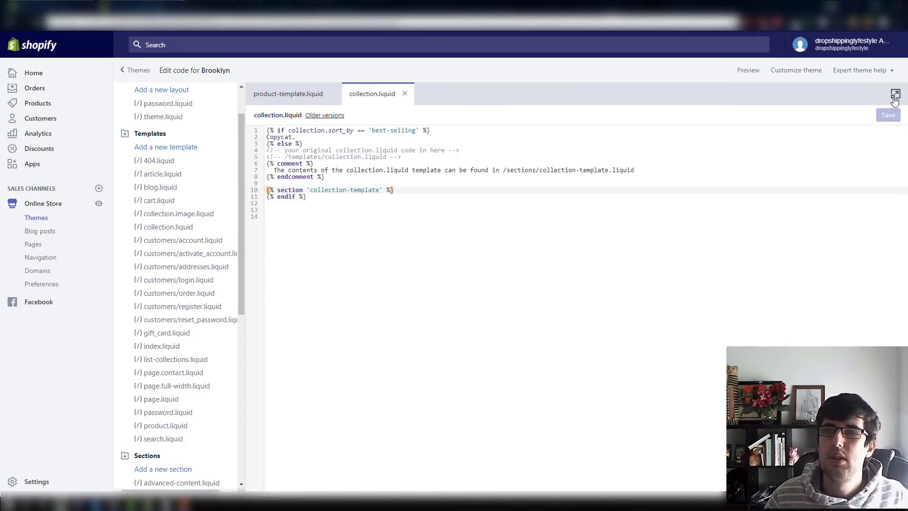
- Preview the store and load its /collections/all?sort_by=best-selling page, using the path from Notepad++, to check the message
{"action": "left_click", "coordinate": [748, 71]}
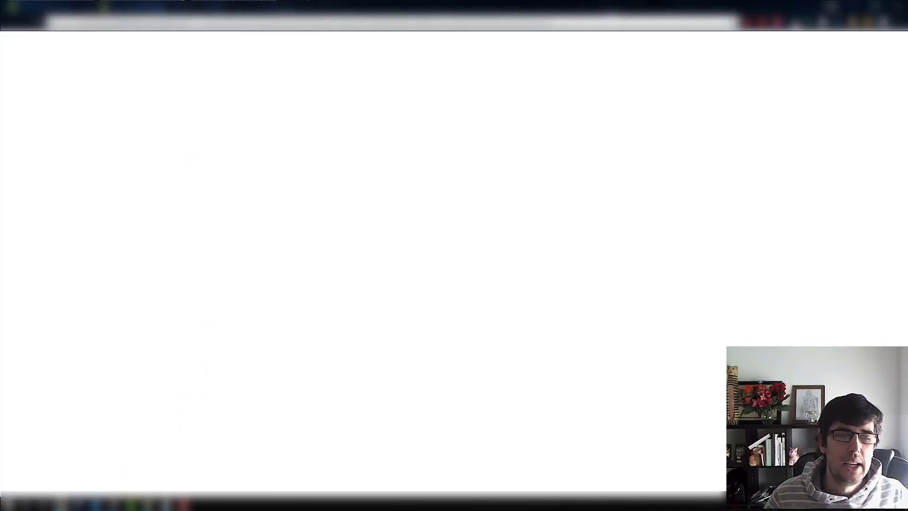
{"action": "left_click", "coordinate": [157, 503]}
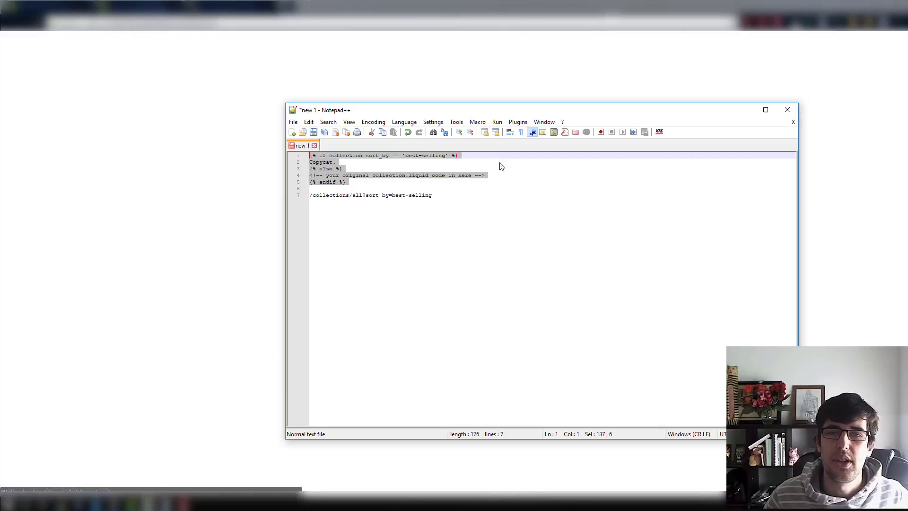
{"action": "left_click_drag", "start_coordinate": [433, 195], "coordinate": [310, 198]}
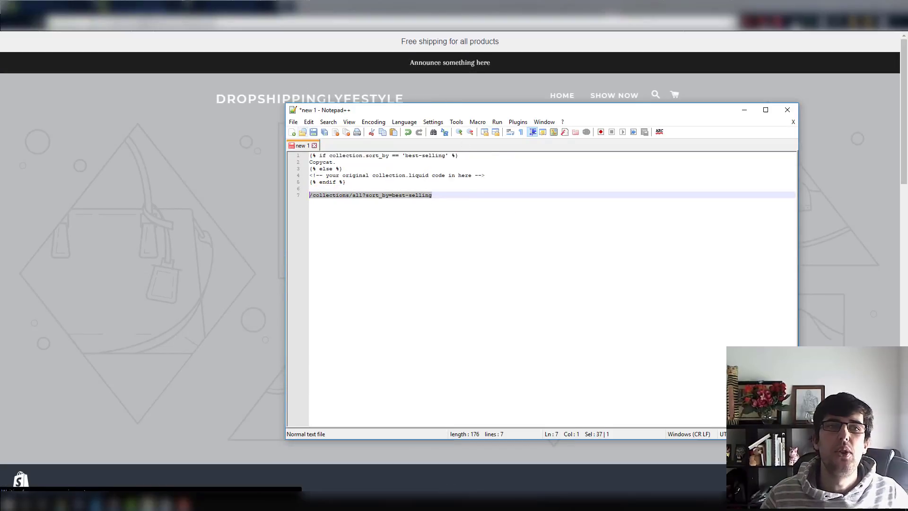
{"action": "left_click", "coordinate": [237, 23]}
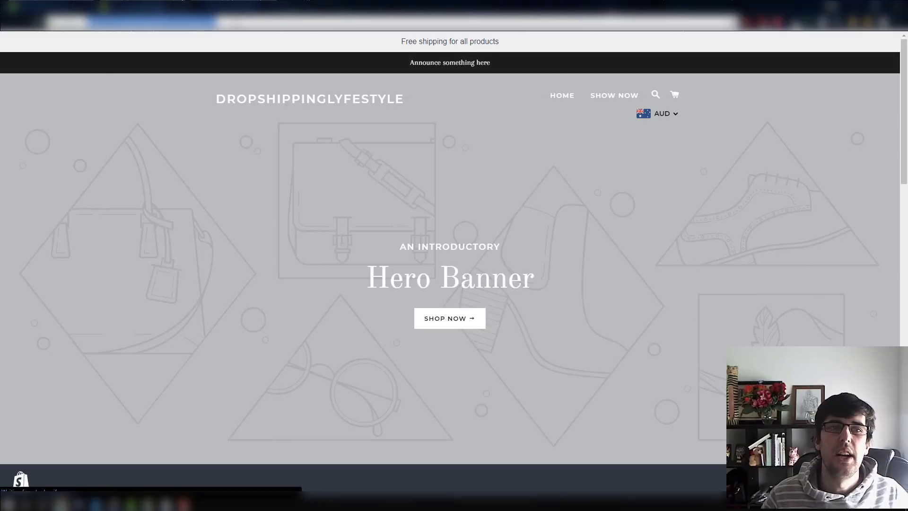
{"action": "key", "text": "ctrl+v"}
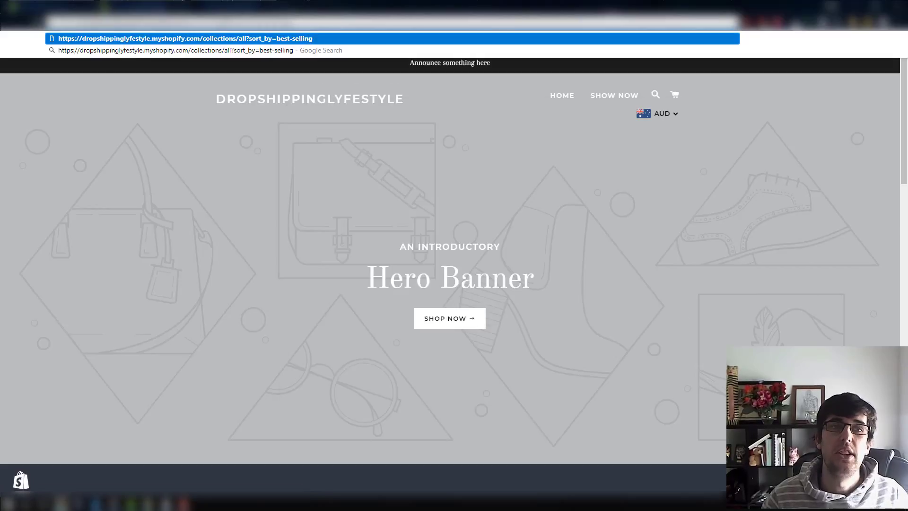
{"action": "key", "text": "Return"}
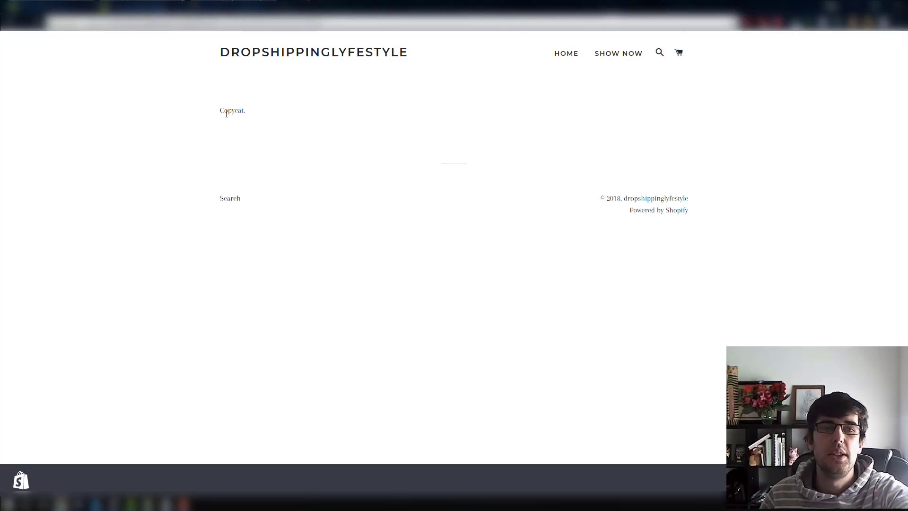
{"action": "left_click_drag", "start_coordinate": [225, 113], "coordinate": [247, 116]}
{"action": "left_click", "coordinate": [419, 205]}
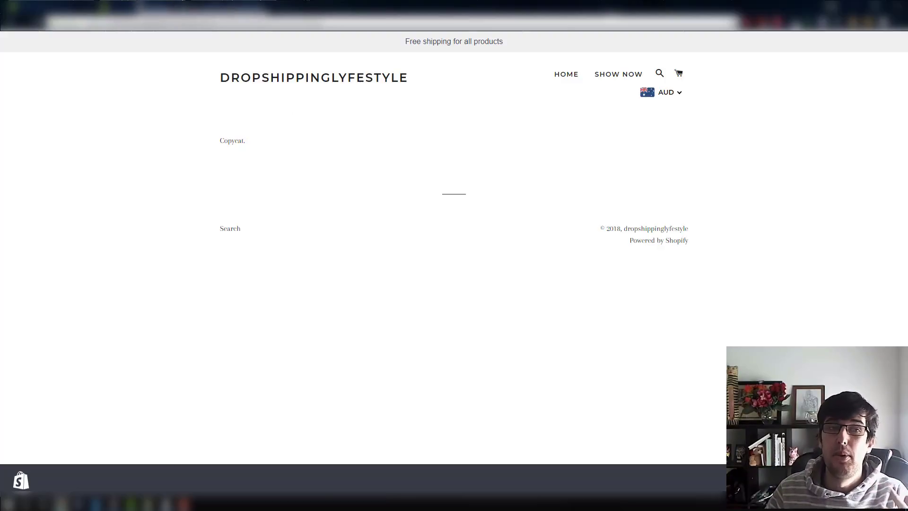
- Replace the "Copycat." text in collection.liquid with "Piece of shit." and save the file
{"action": "left_click", "coordinate": [137, 7]}
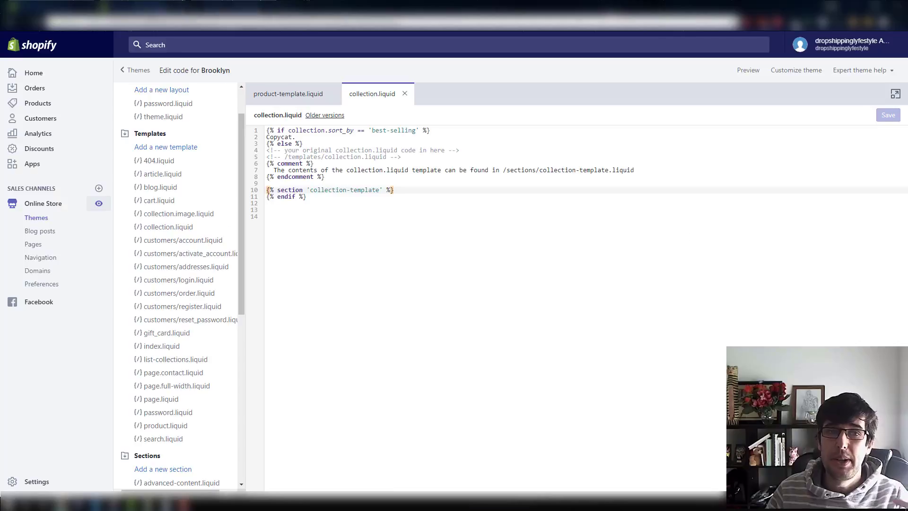
{"action": "left_click_drag", "start_coordinate": [296, 137], "coordinate": [266, 137]}
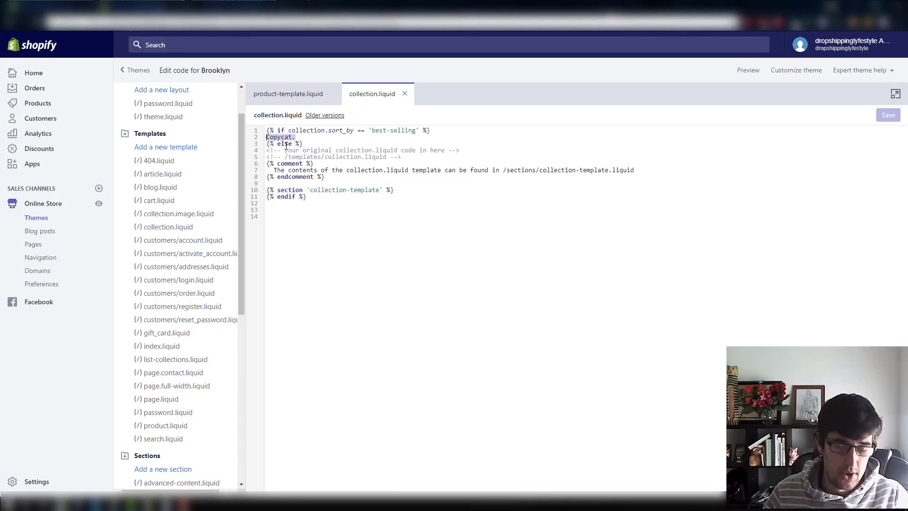
{"action": "type", "text": "Pie of"}
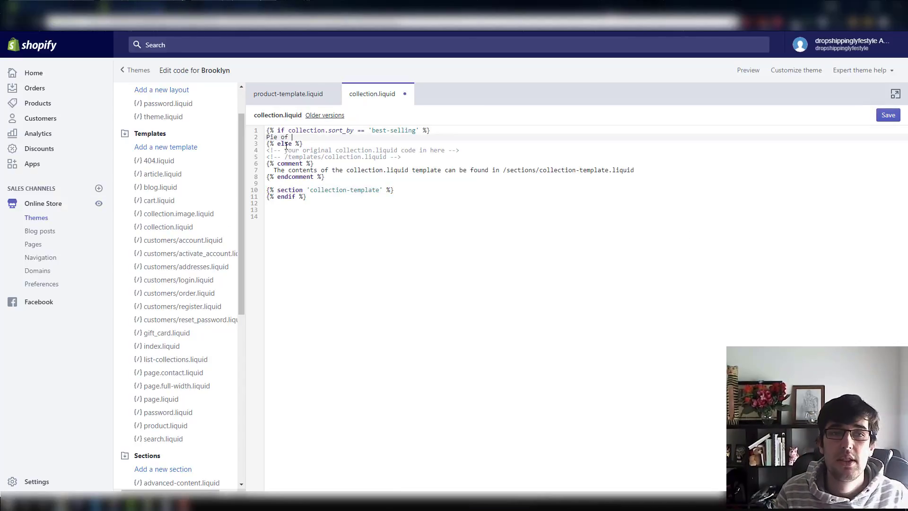
{"action": "type", "text": " cak"}
{"action": "key", "text": "BackSpace"}
{"action": "key", "text": "BackSpace"}
{"action": "key", "text": "BackSpace"}
{"action": "key", "text": "BackSpace"}
{"action": "key", "text": "BackSpace"}
{"action": "key", "text": "BackSpace"}
{"action": "key", "text": "BackSpace"}
{"action": "key", "text": "BackSpace"}
{"action": "type", "text": "e"}
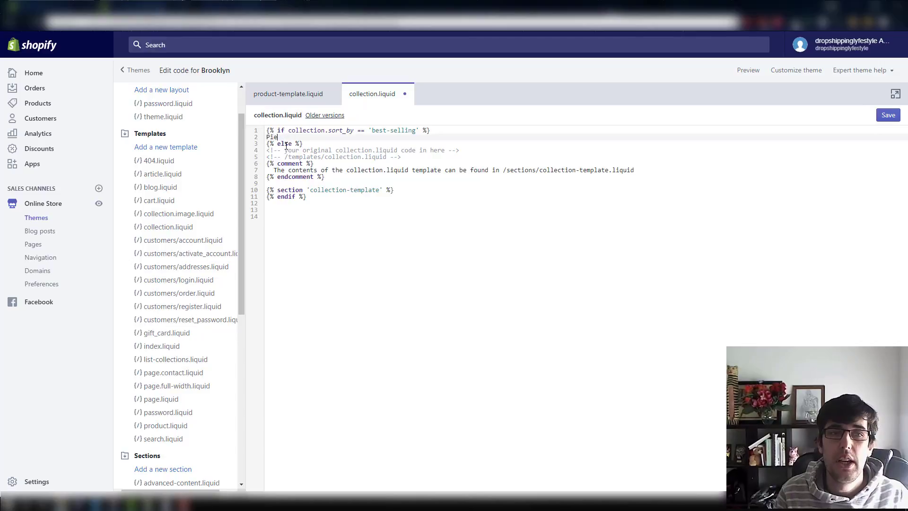
{"action": "type", "text": "ce of s"}
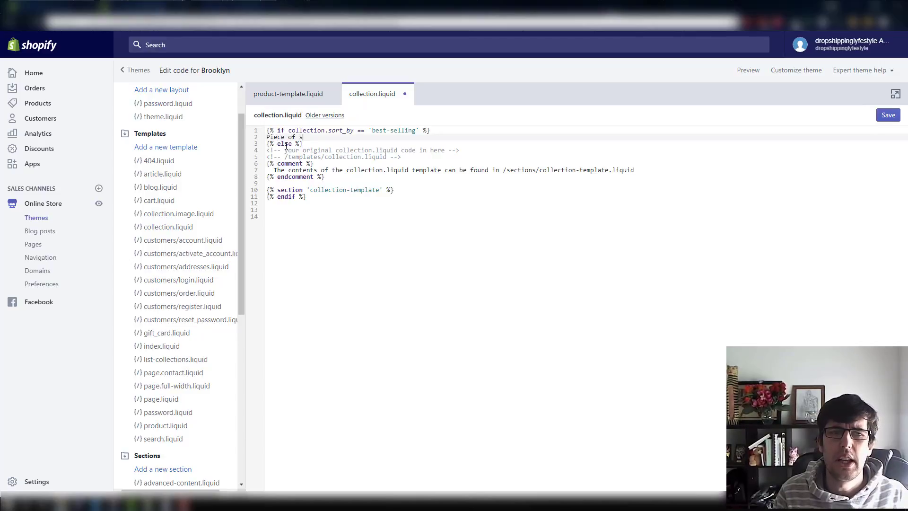
{"action": "type", "text": "hit."}
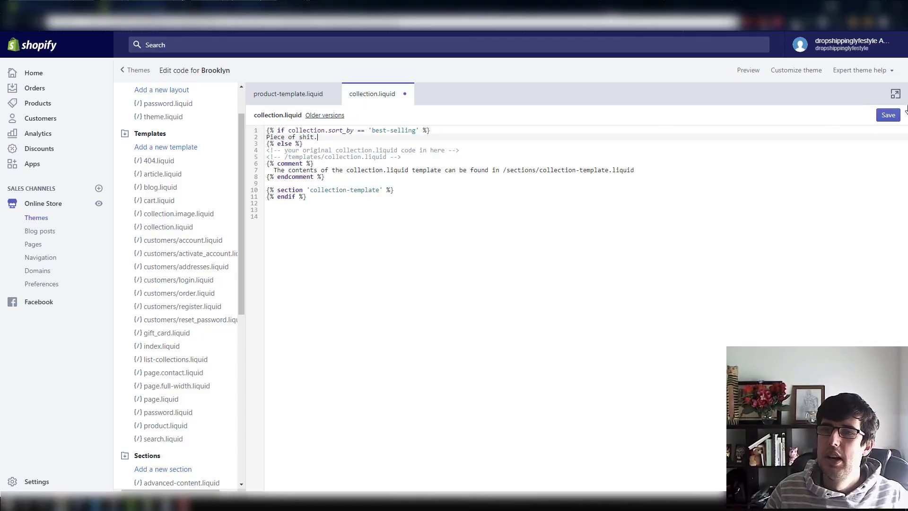
{"action": "left_click", "coordinate": [888, 115]}
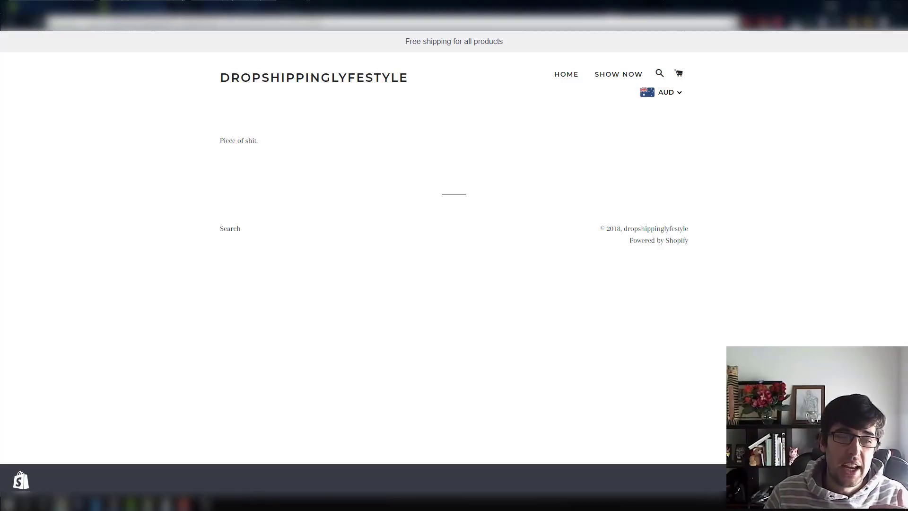
- Switch to Notepad++ and review the /collections/all?sort_by=best-selling path
{"action": "left_click", "coordinate": [61, 503]}
{"action": "left_click", "coordinate": [431, 195]}
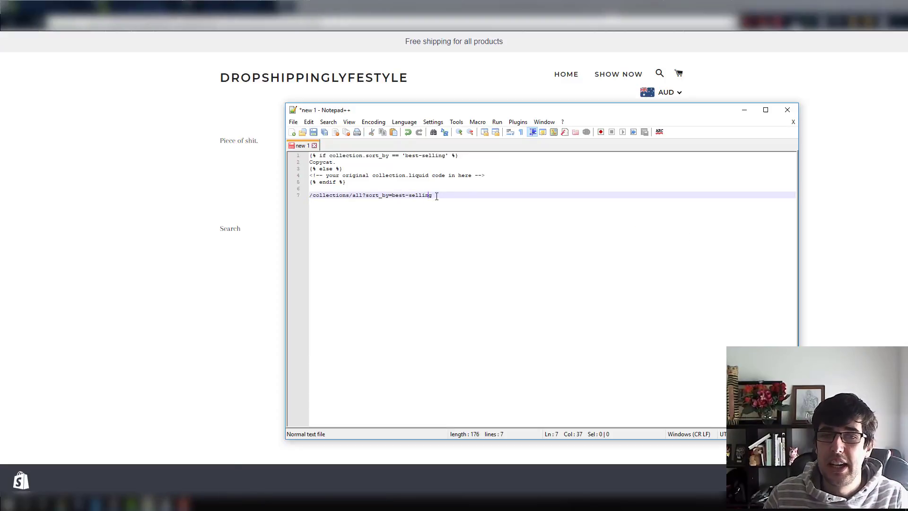
{"action": "left_click_drag", "start_coordinate": [432, 196], "coordinate": [312, 195]}
{"action": "left_click", "coordinate": [478, 194]}
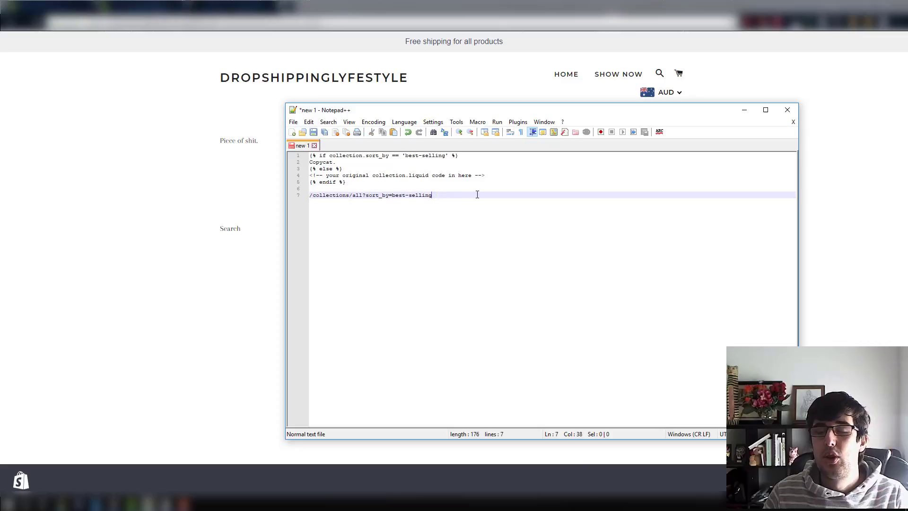